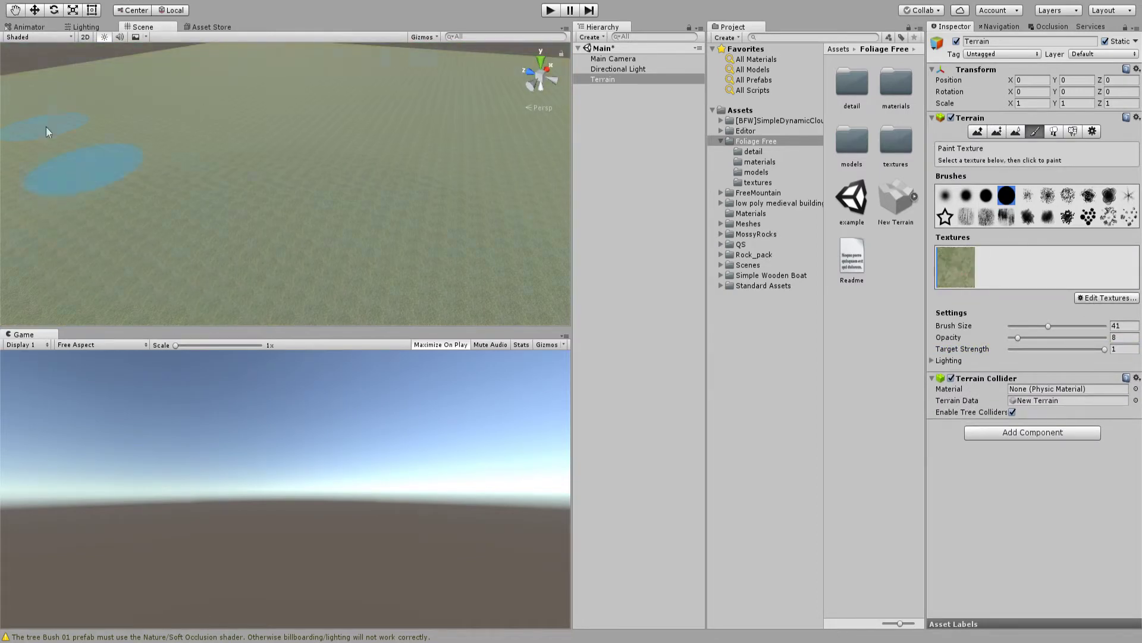
# Step: Select the terrain and pick the Raise/Lower Terrain tool with a soft round brush
pyautogui.keyDown('alt'); pyautogui.moveTo(267, 125); pyautogui.dragTo(90, 179); pyautogui.keyUp('alt')
pyautogui.keyDown('alt'); pyautogui.moveTo(268, 179); pyautogui.dragTo(115, 191); pyautogui.keyUp('alt')
pyautogui.click(1035, 131)
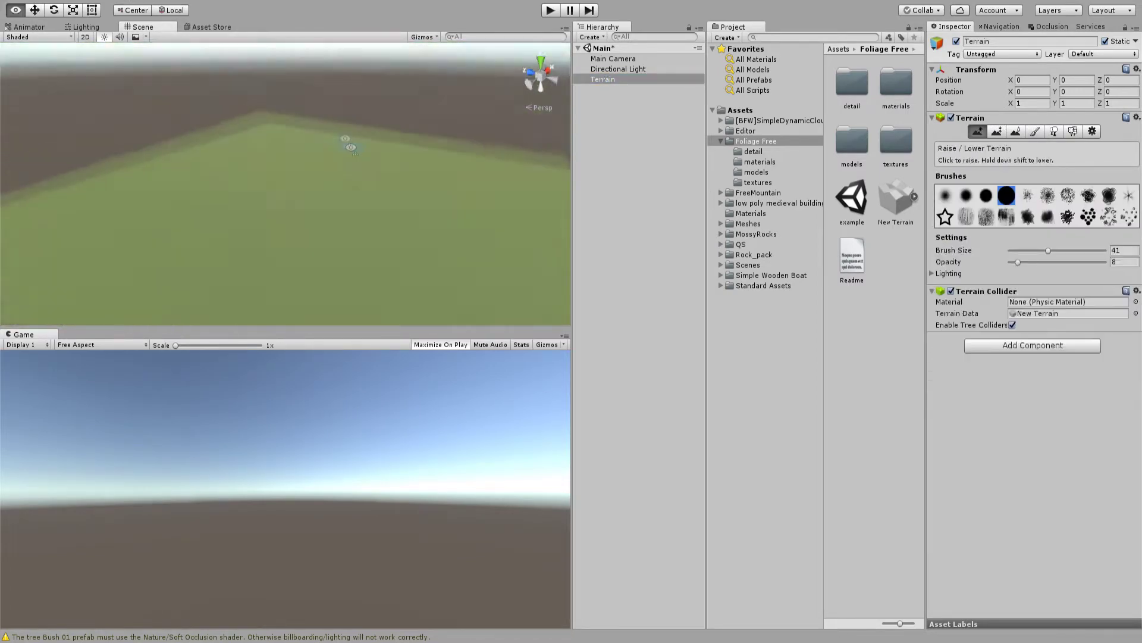
pyautogui.doubleClick(613, 58)
pyautogui.click(603, 79)
pyautogui.click(978, 131)
# Step: Raise a long ridge with bumps across the terrain using a size-41 brush
pyautogui.moveTo(327, 161); pyautogui.dragTo(292, 286)
pyautogui.moveTo(1030, 250); pyautogui.dragTo(1049, 250)
pyautogui.keyDown('alt'); pyautogui.moveTo(285, 179); pyautogui.dragTo(357, 178); pyautogui.keyUp('alt')
pyautogui.moveTo(387, 250)
pyautogui.mouseDown()
pyautogui.moveTo(340, 111)
pyautogui.moveTo(268, 170)
pyautogui.mouseUp()
pyautogui.moveTo(268, 173); pyautogui.dragTo(202, 184)
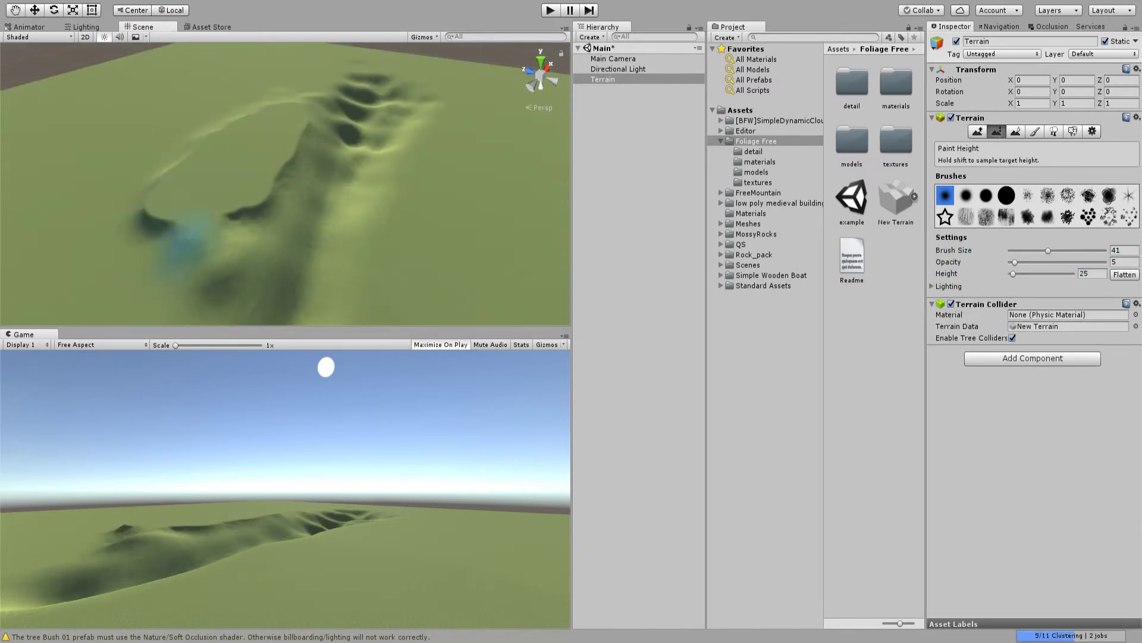
pyautogui.moveTo(357, 179)
pyautogui.mouseDown()
pyautogui.moveTo(392, 196)
pyautogui.moveTo(268, 179)
pyautogui.mouseUp()
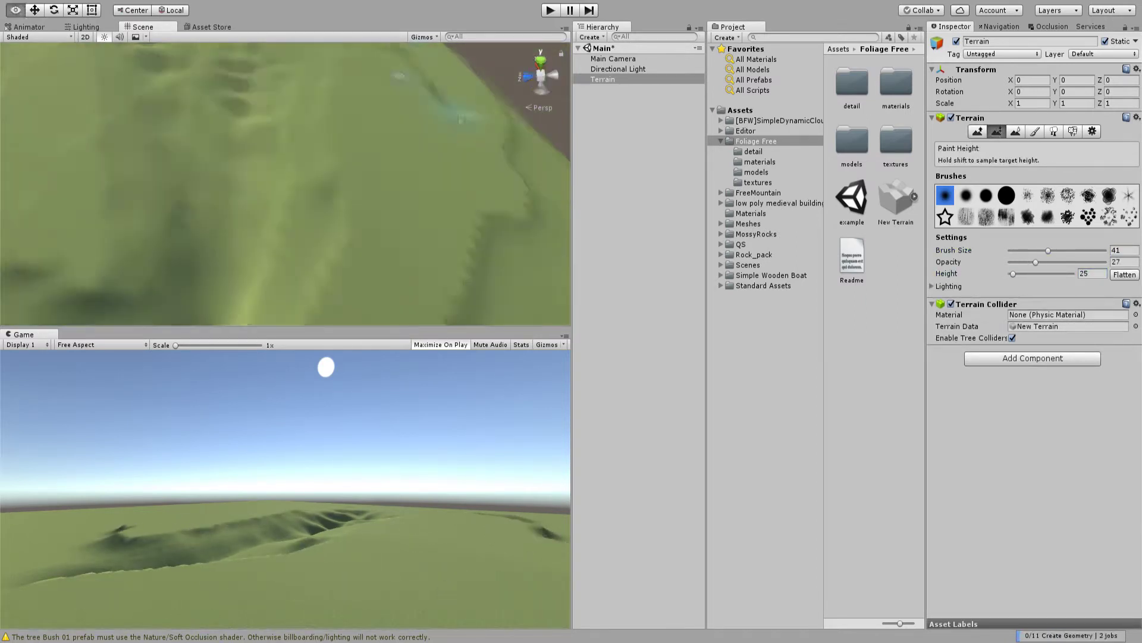
pyautogui.click(612, 58)
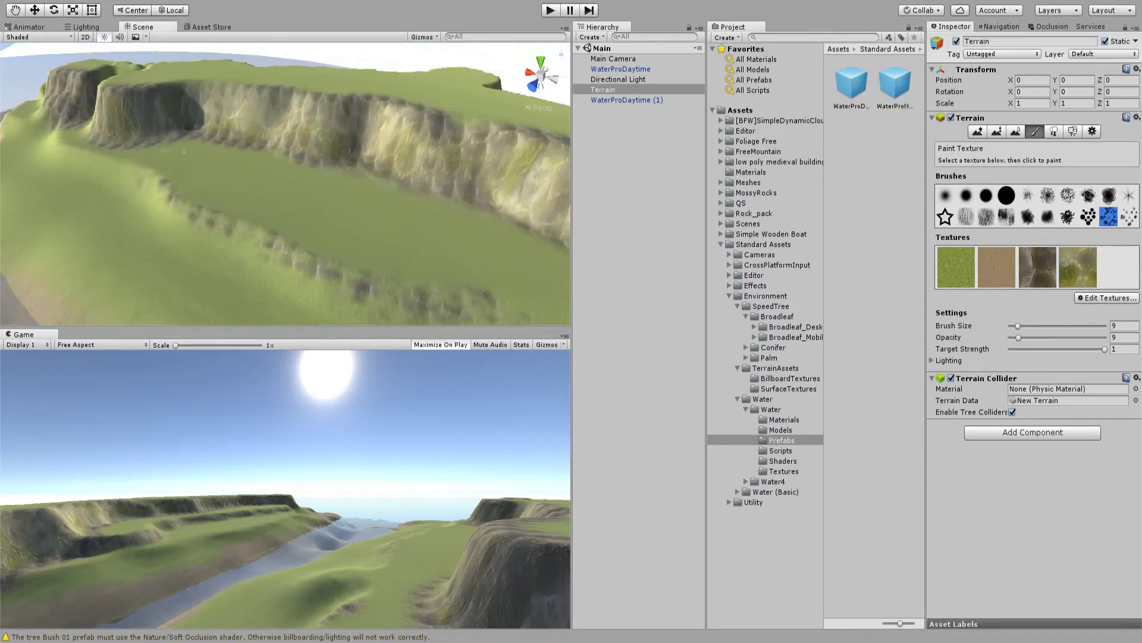
# Step: Turn off the active terrain tool
pyautogui.click(617, 107)
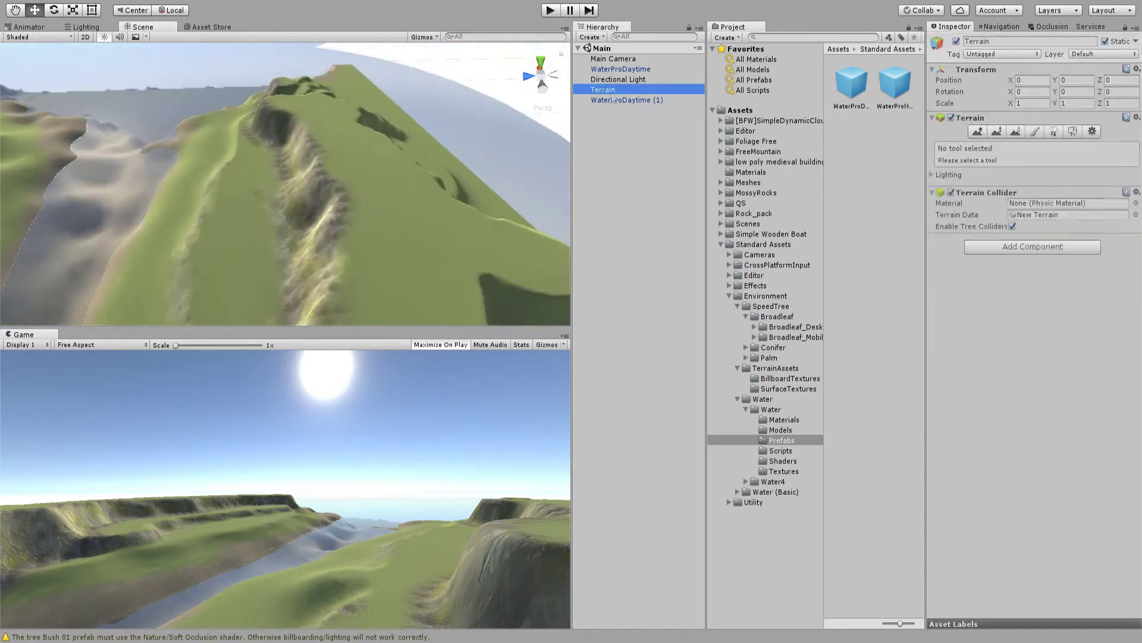
# Step: Paint dense grass details across the field beside the river
pyautogui.click(603, 89)
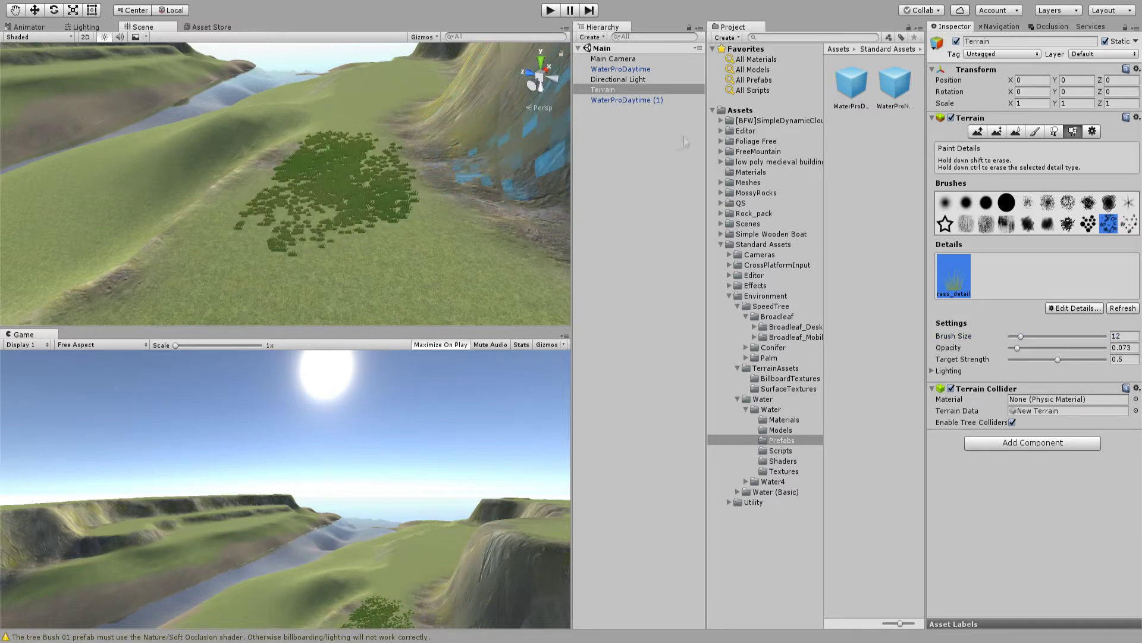
pyautogui.moveTo(299, 192); pyautogui.dragTo(299, 192, button='right')
pyautogui.moveTo(333, 178); pyautogui.dragTo(355, 219)
pyautogui.moveTo(355, 220); pyautogui.dragTo(355, 220, button='right')
# Step: Raise the ground near the river, then smooth it with a size-30 brush
pyautogui.click(978, 132)
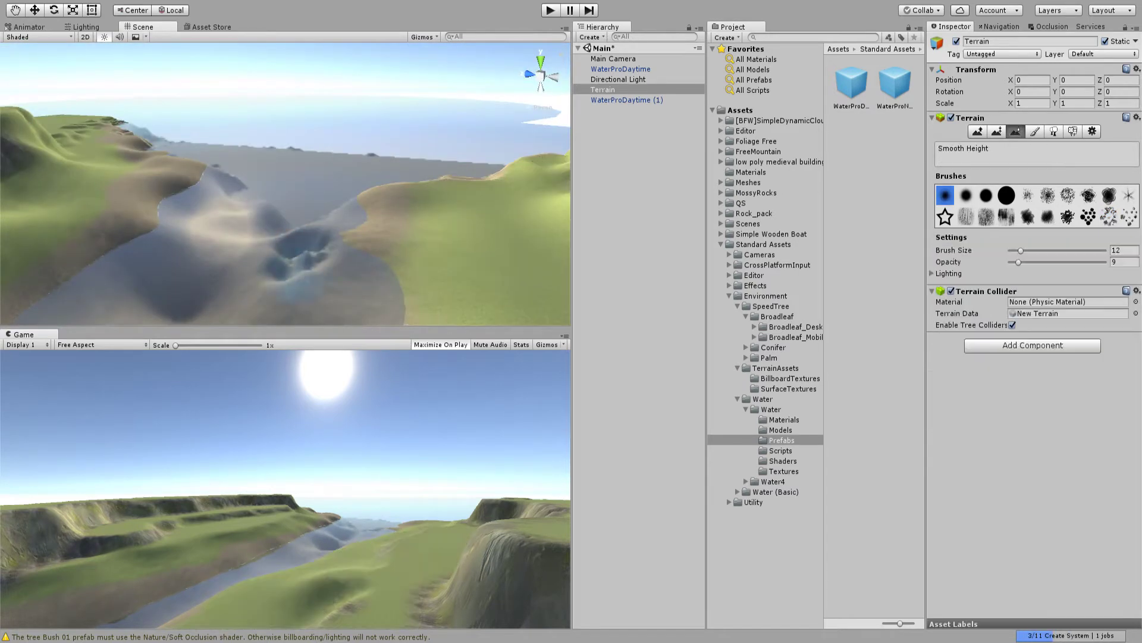
pyautogui.moveTo(304, 264); pyautogui.dragTo(368, 263)
pyautogui.click(1016, 131)
pyautogui.moveTo(1021, 250); pyautogui.dragTo(1039, 250)
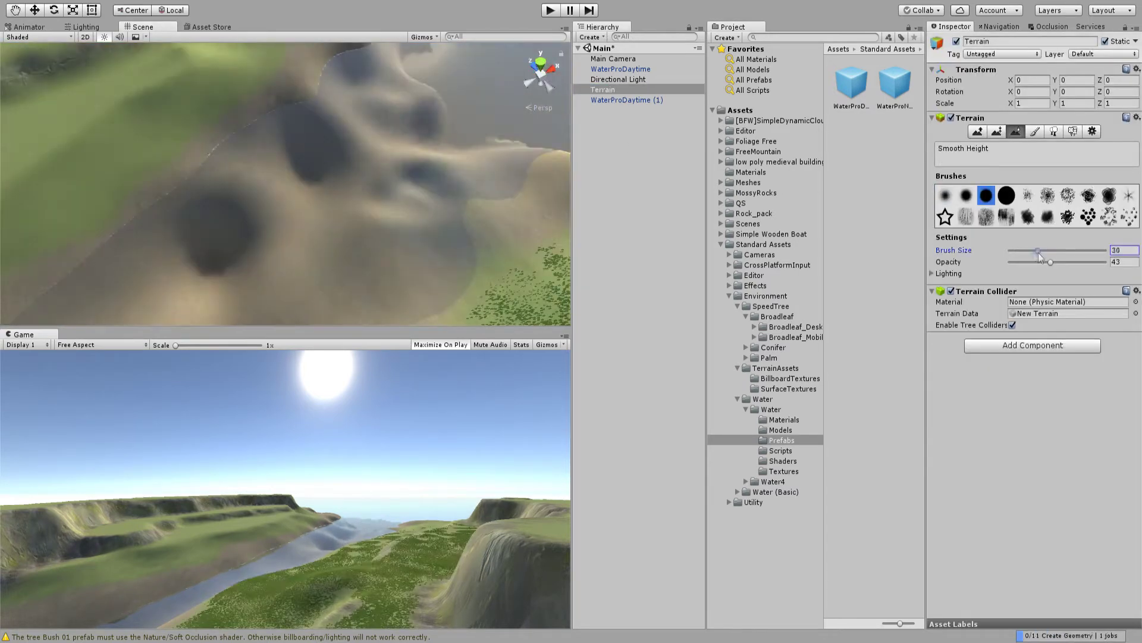
# Step: Return to grass detail painting over the grassy terraces near the cliff face
pyautogui.click(1072, 131)
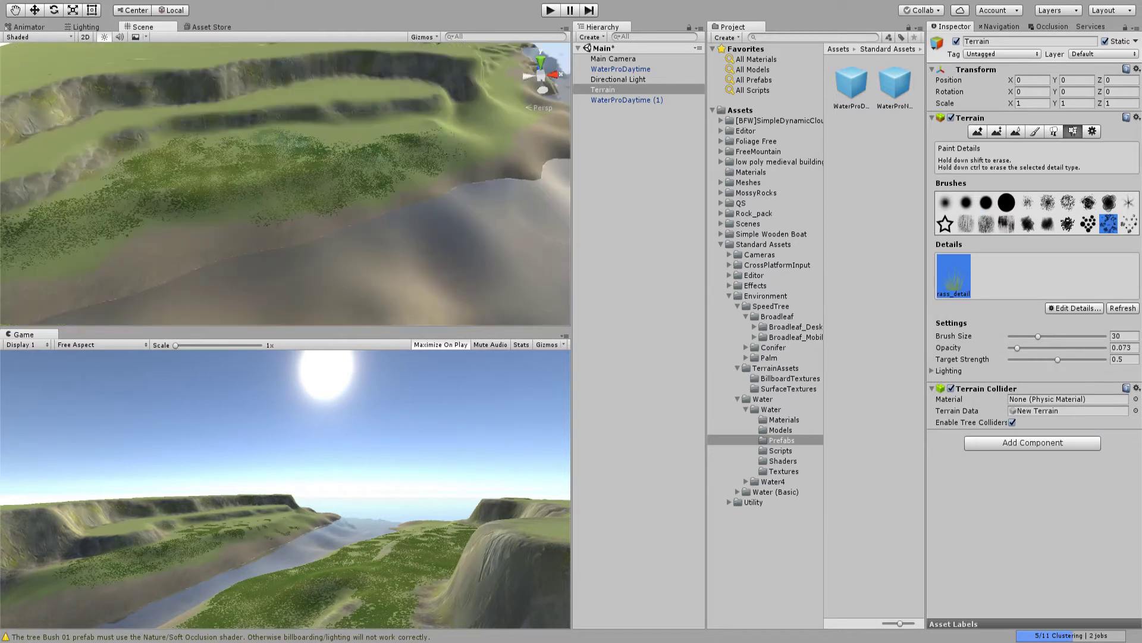
pyautogui.moveTo(360, 159); pyautogui.dragTo(368, 137, button='right')
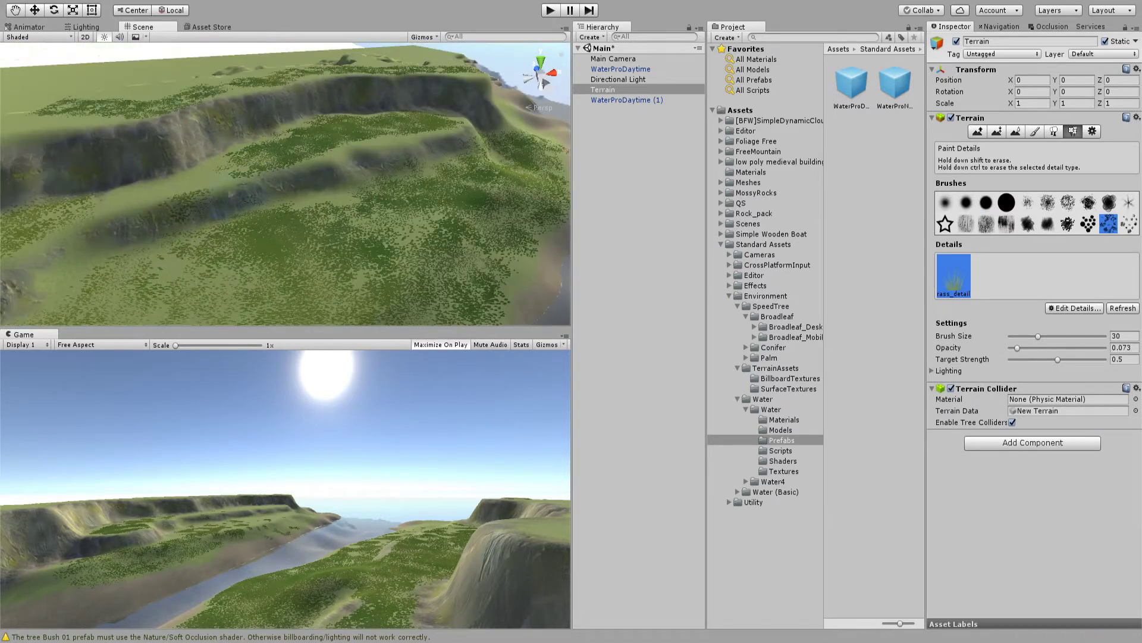
pyautogui.moveTo(417, 178); pyautogui.dragTo(437, 183, button='right')
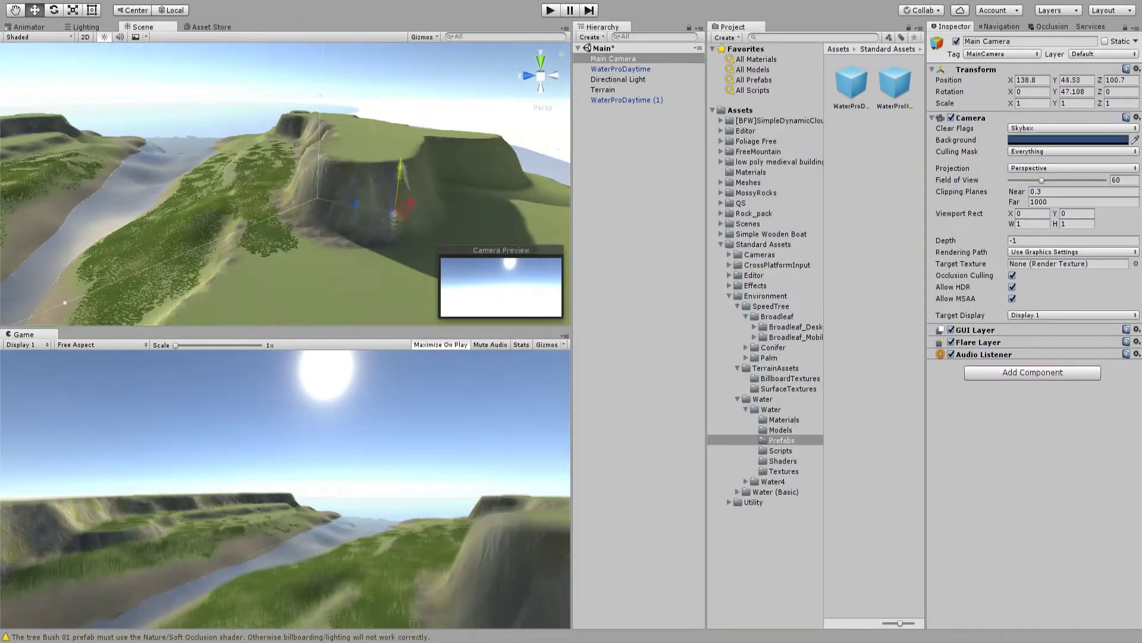
# Step: Select the terrain and switch to the Place Trees tool
pyautogui.click(331, 208)
pyautogui.click(1011, 349)
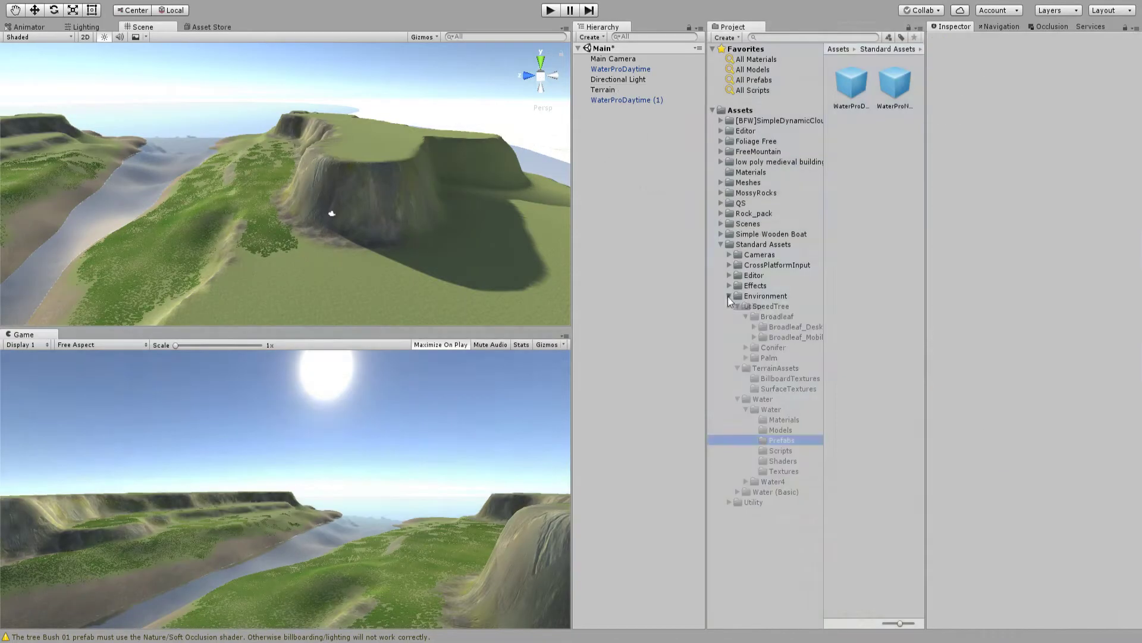
pyautogui.click(381, 196)
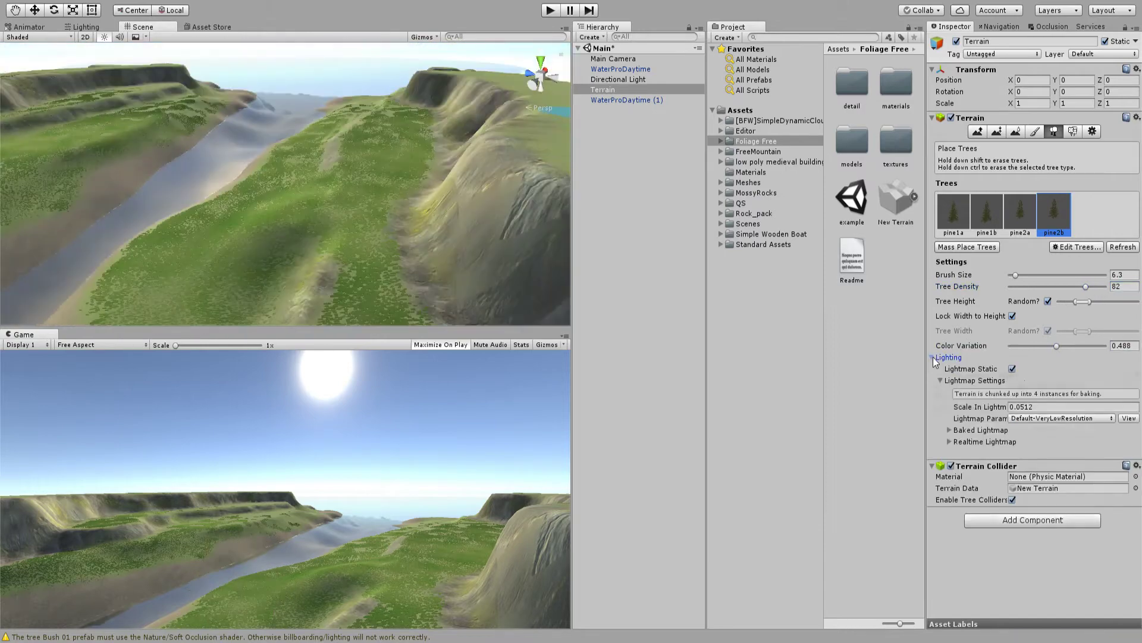
# Step: Plant pine trees along the river slopes, set Shadow Distance to 400, and select the Directional Light
pyautogui.click(934, 358)
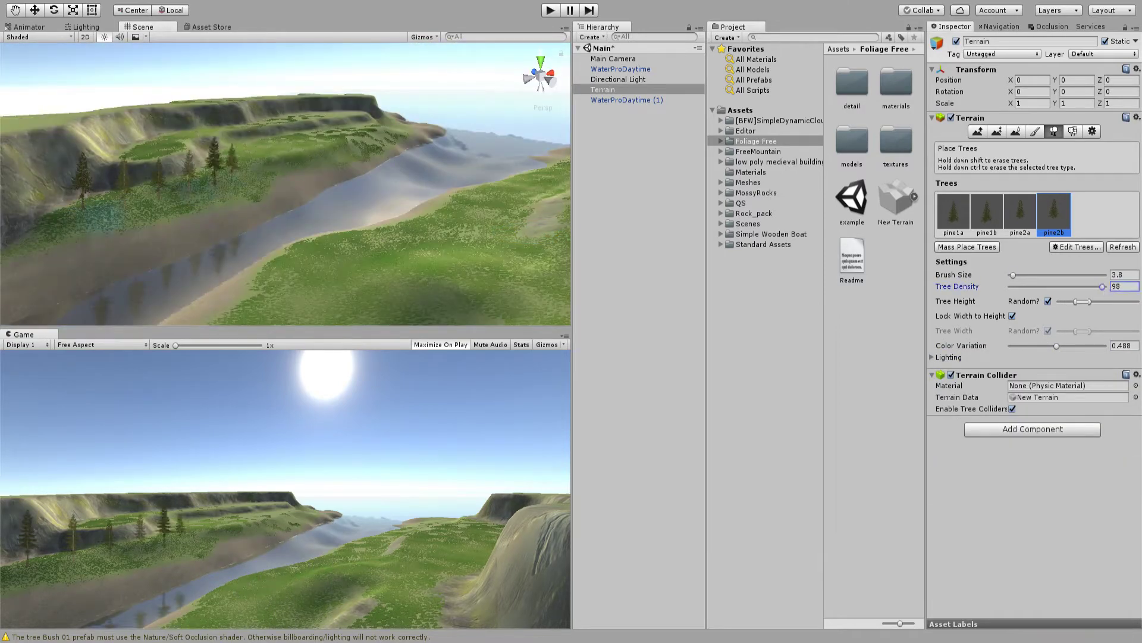
pyautogui.moveTo(523, 137)
pyautogui.mouseDown(button='right')
pyautogui.moveTo(538, 126)
pyautogui.moveTo(260, 188)
pyautogui.mouseUp(button='right')
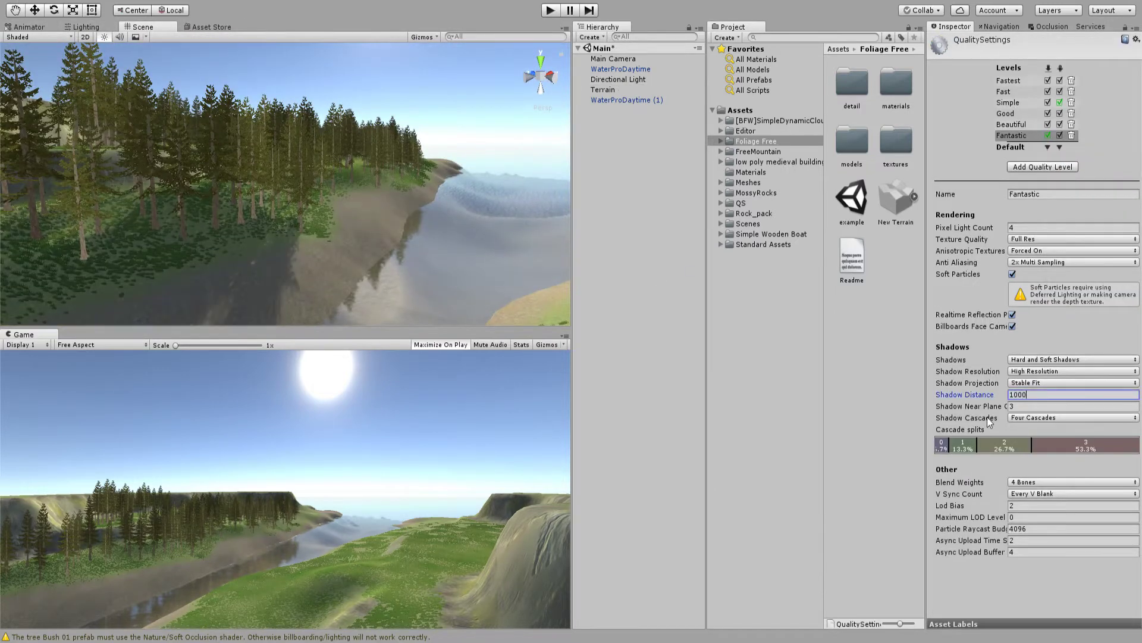
pyautogui.moveTo(965, 395); pyautogui.dragTo(952, 394)
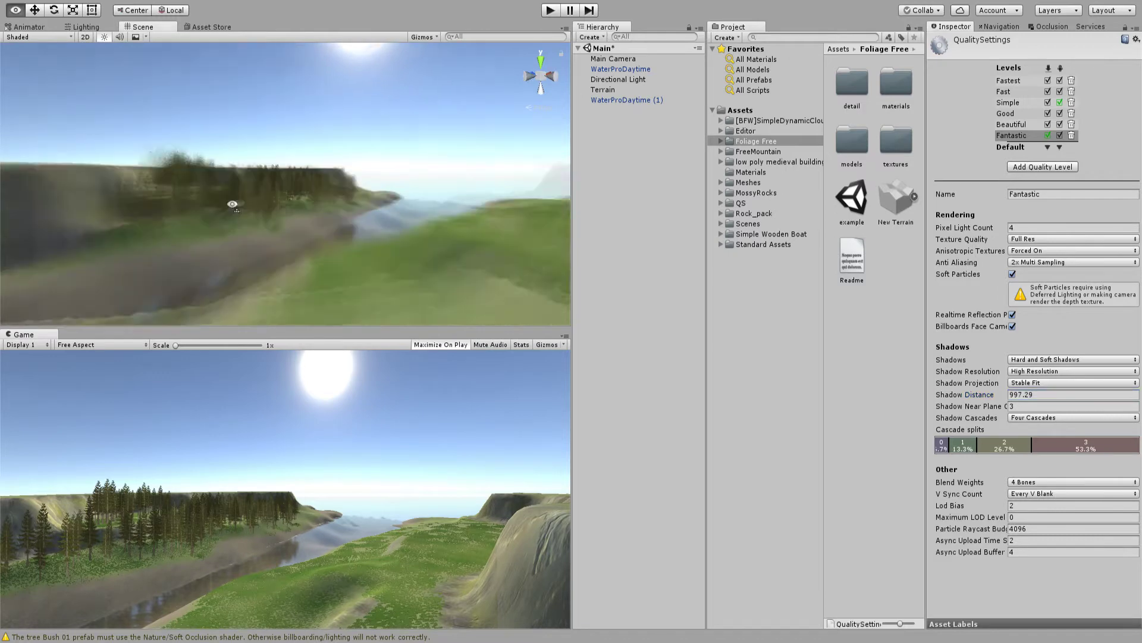
pyautogui.click(967, 395)
pyautogui.write('400')
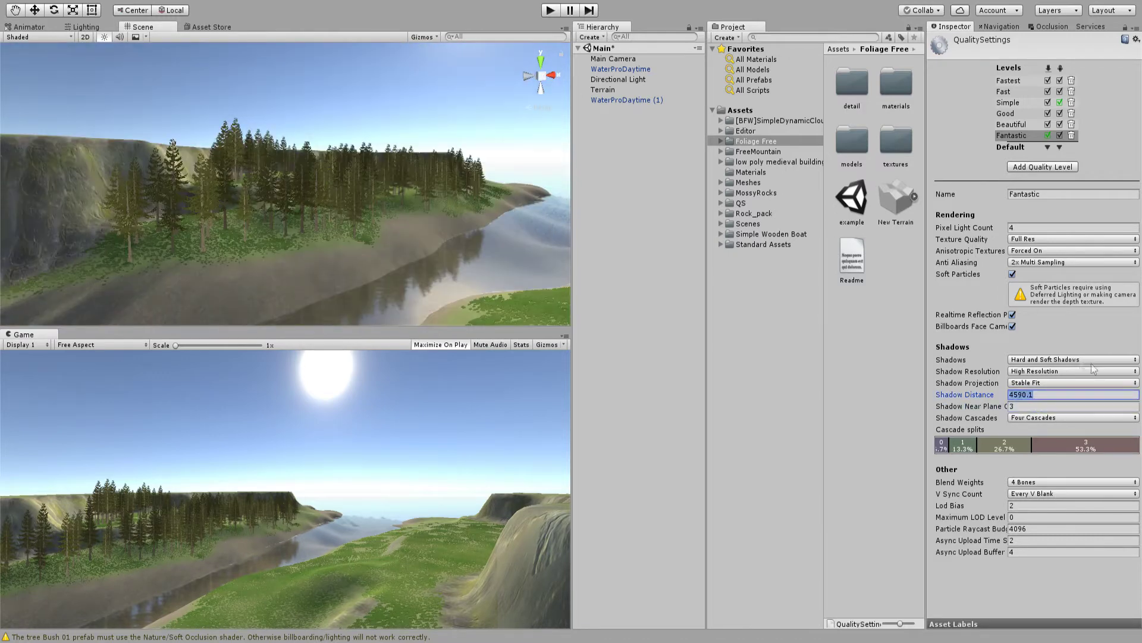
pyautogui.click(625, 81)
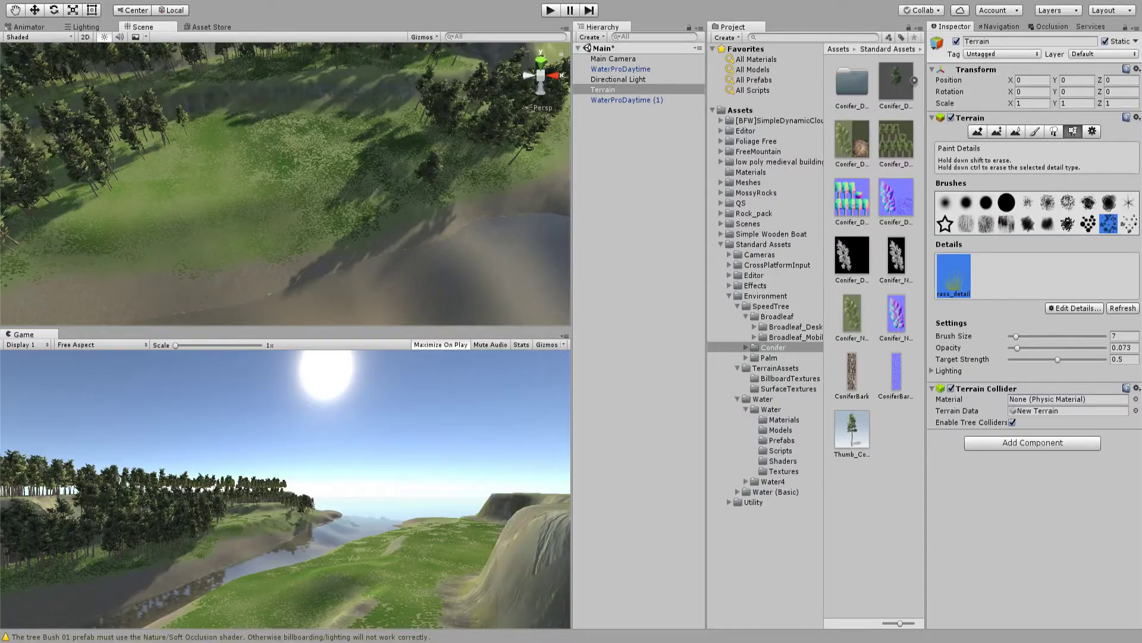
# Step: Select the Main Camera and view the trees from a side angle
pyautogui.click(613, 58)
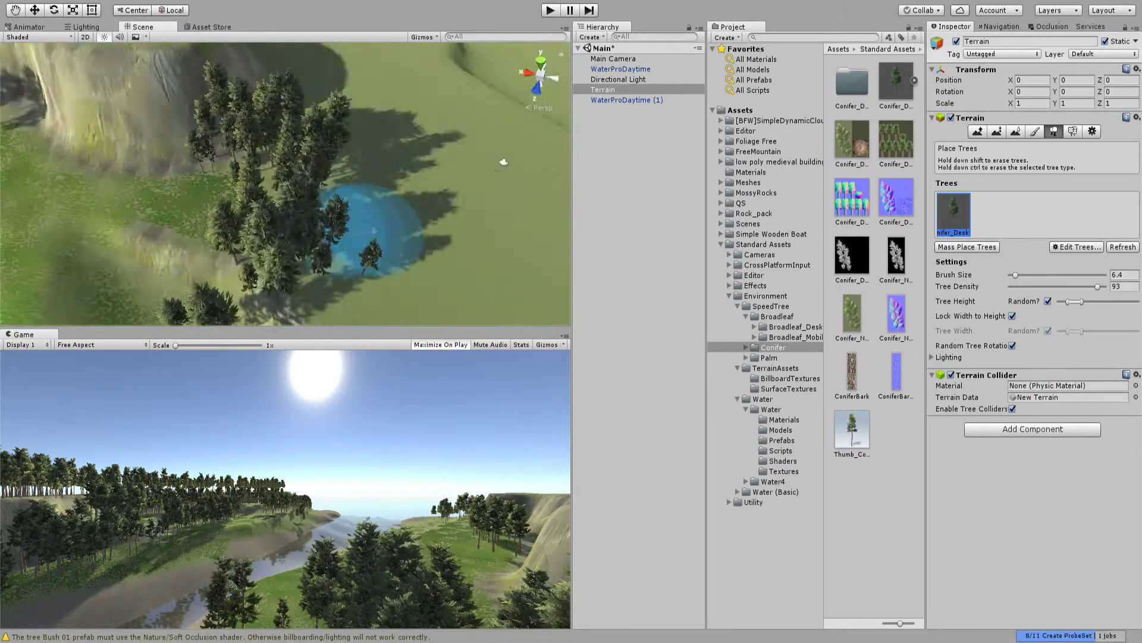
pyautogui.keyDown('alt'); pyautogui.moveTo(234, 185); pyautogui.dragTo(232, 210); pyautogui.keyUp('alt')
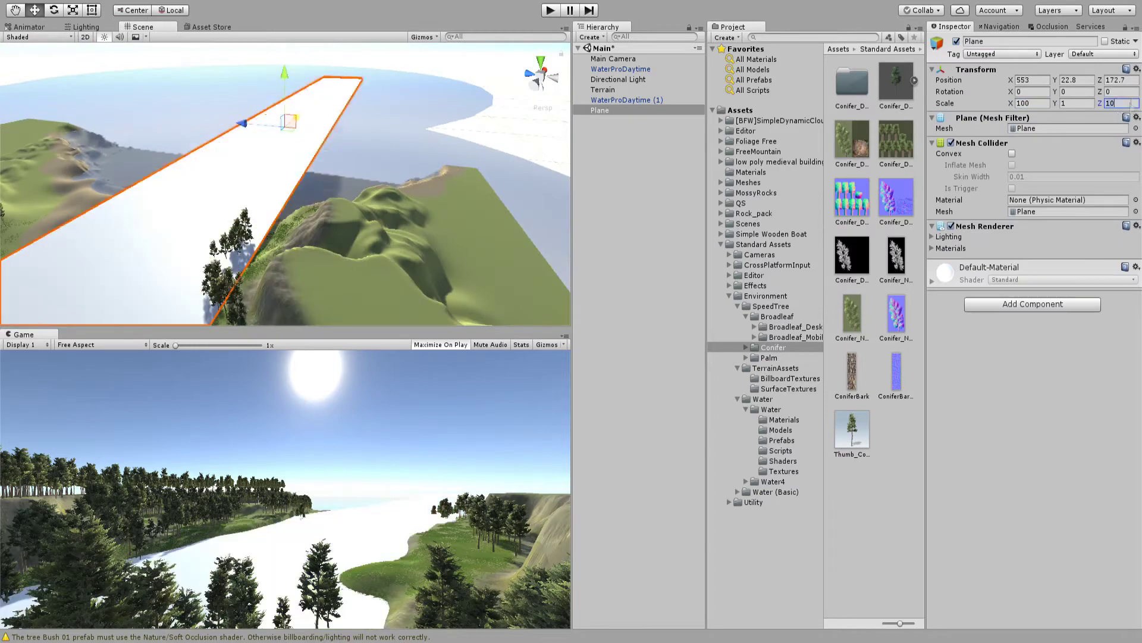
# Step: Lower the plane two units, apply SandAlbedo to it, and raise a tall rocky peak
pyautogui.moveTo(338, 56); pyautogui.dragTo(348, 67)
pyautogui.click(788, 389)
pyautogui.moveTo(852, 256); pyautogui.dragTo(342, 156)
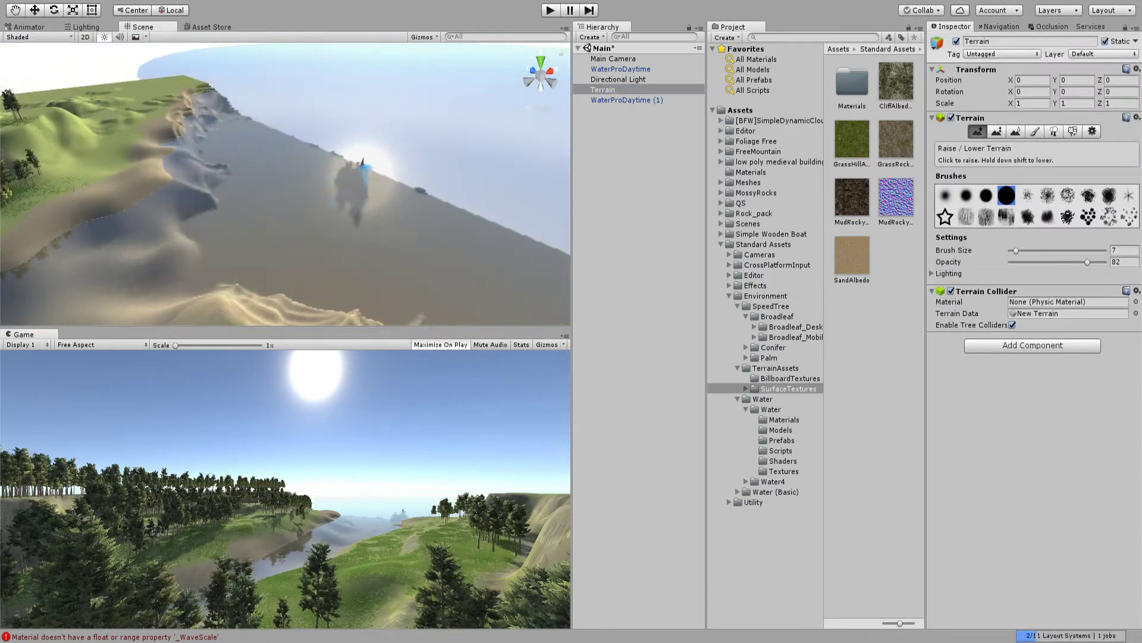
pyautogui.moveTo(295, 202); pyautogui.dragTo(304, 195)
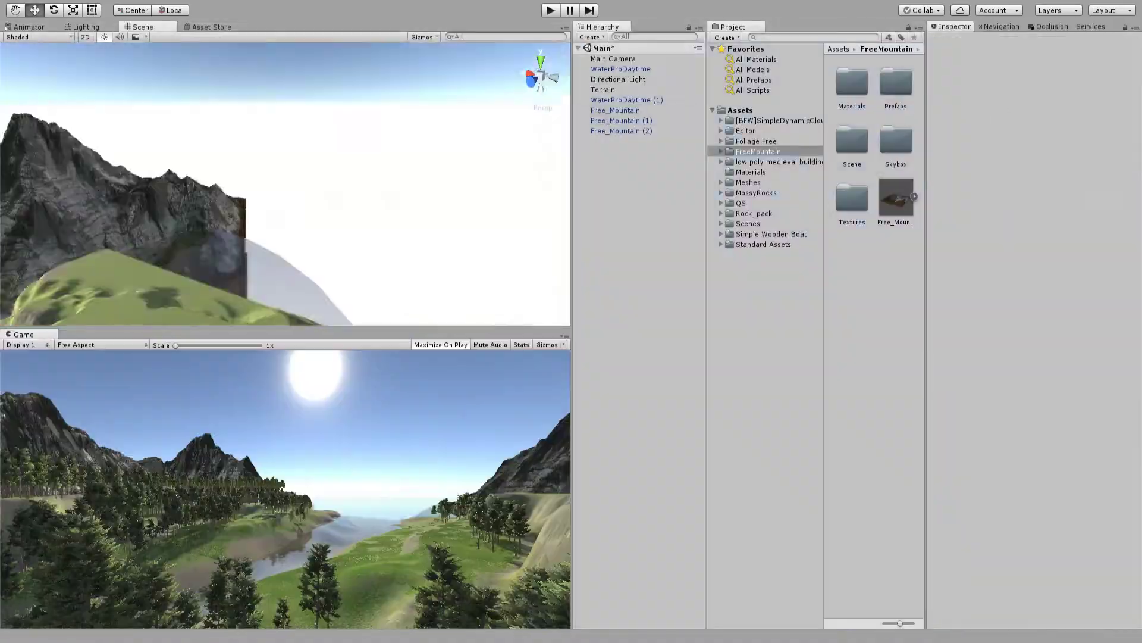
# Step: Fly the view over the mountains, then restore the full editor layout
pyautogui.moveTo(395, 184); pyautogui.dragTo(80, 122, button='right')
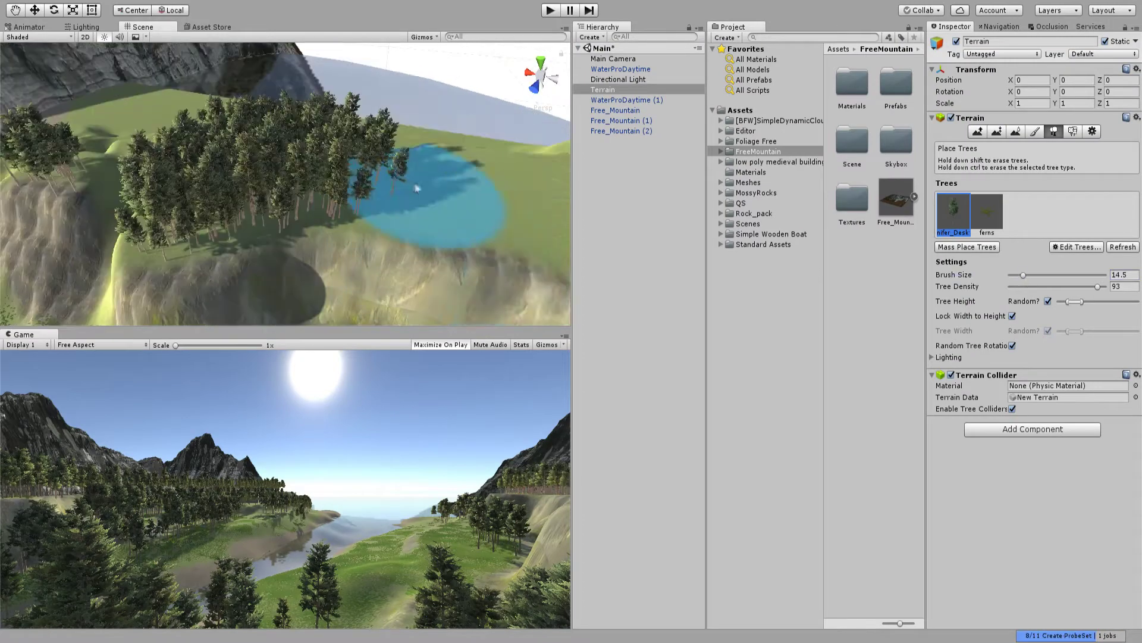
pyautogui.hotkey('shift', 'space')
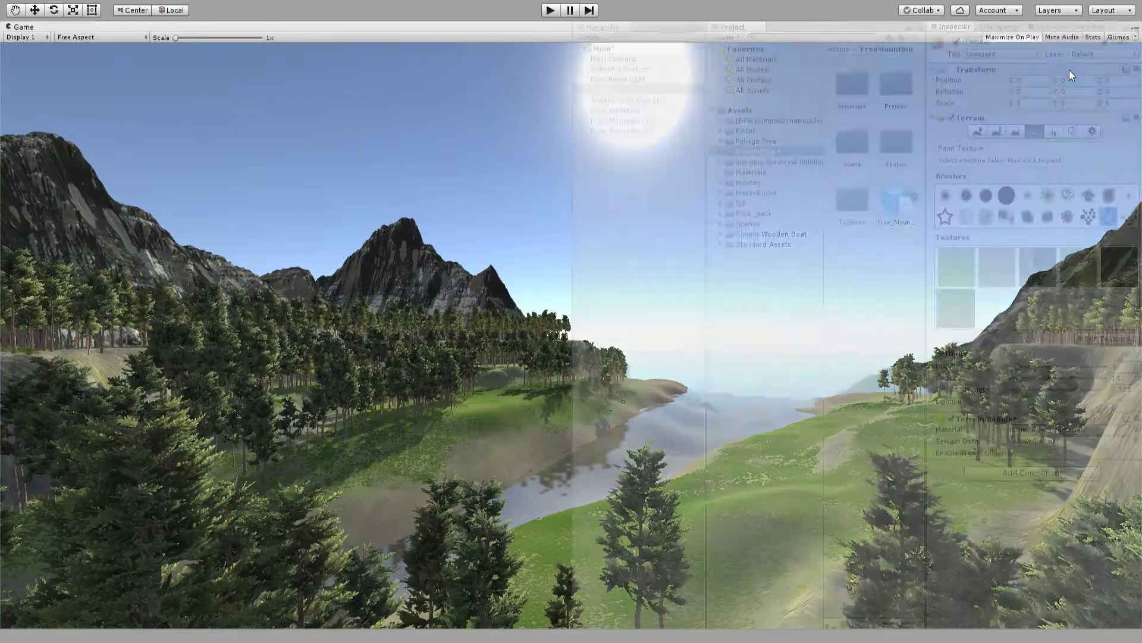
# Step: Select the terrain for editing
pyautogui.click(614, 143)
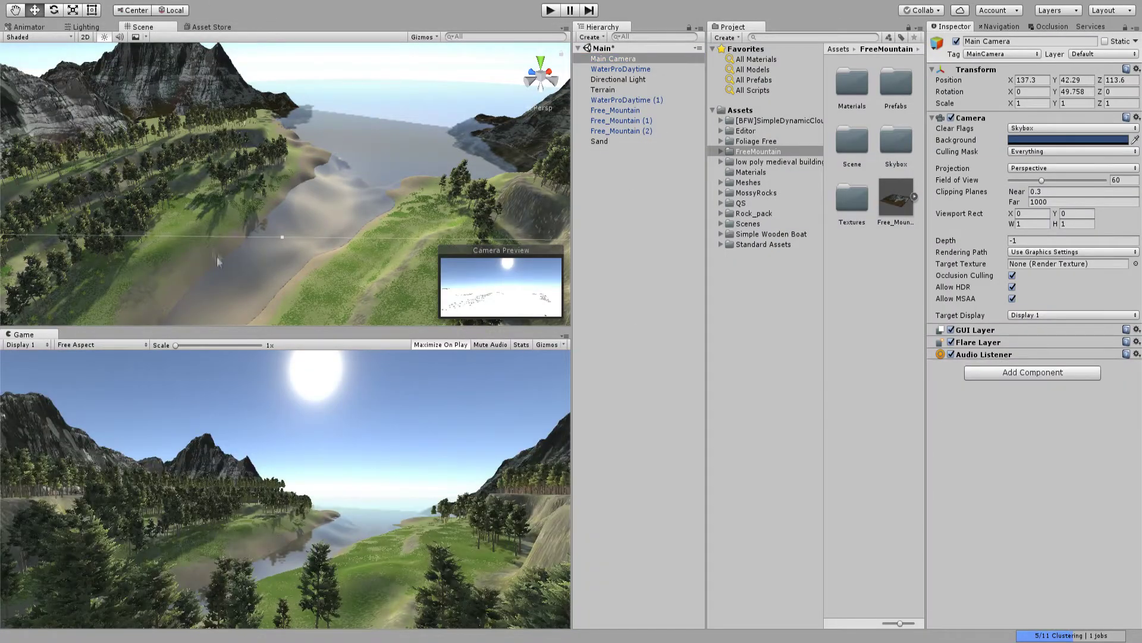
# Step: Tune depth of field aperture and focal size and the sun shafts settings, then rotate the sun light
pyautogui.moveTo(1053, 462); pyautogui.dragTo(1066, 463)
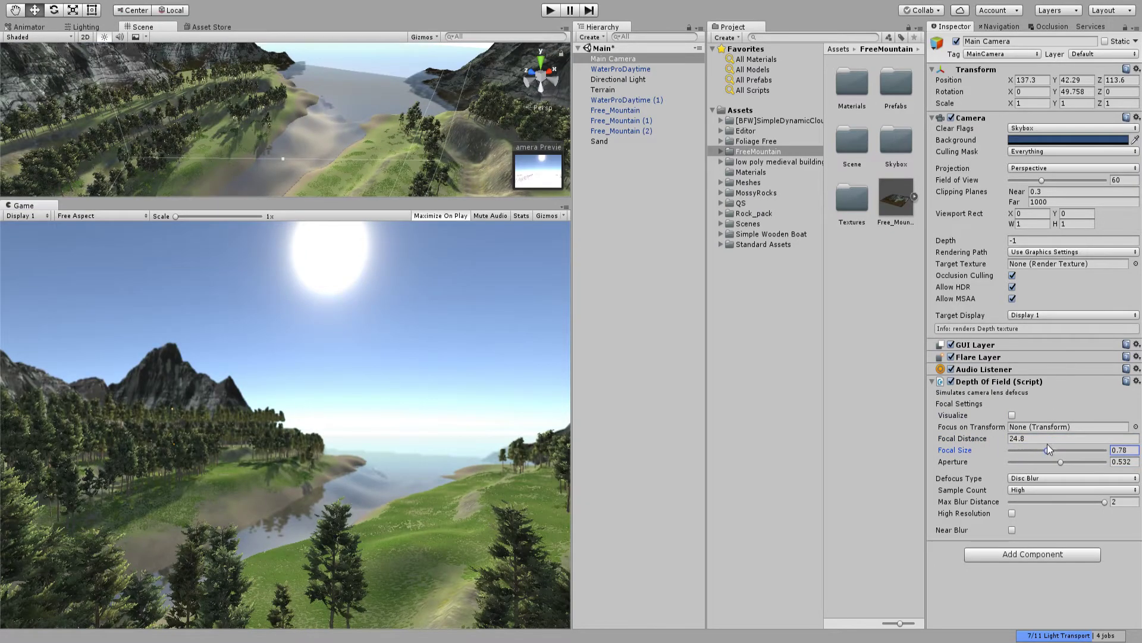
pyautogui.moveTo(1048, 450); pyautogui.dragTo(1042, 451)
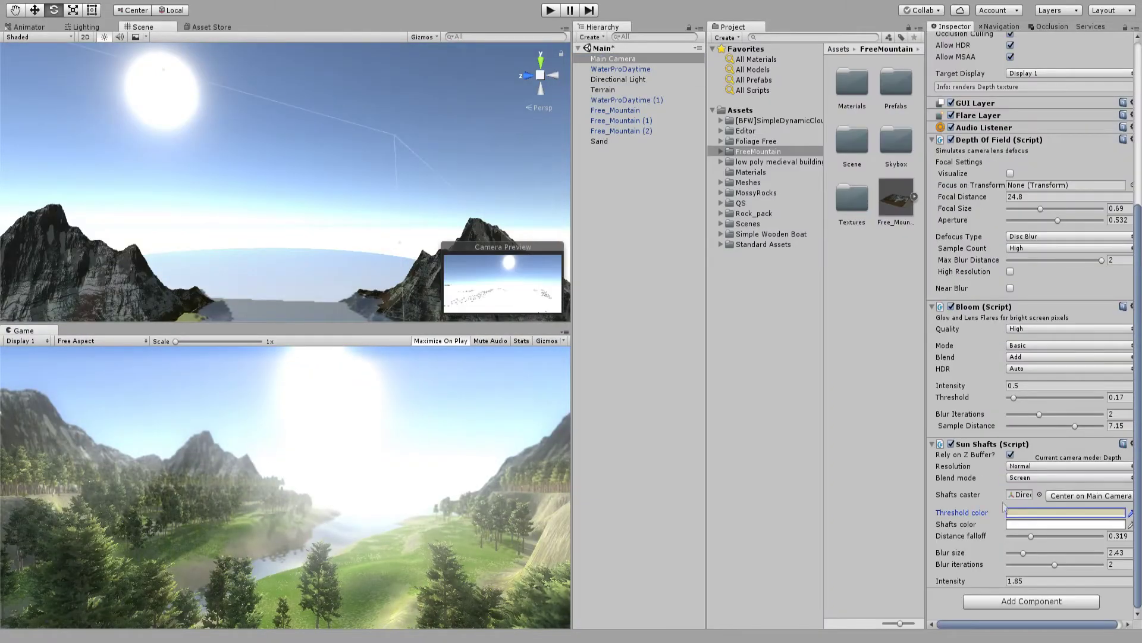
pyautogui.moveTo(1024, 553); pyautogui.dragTo(1022, 555)
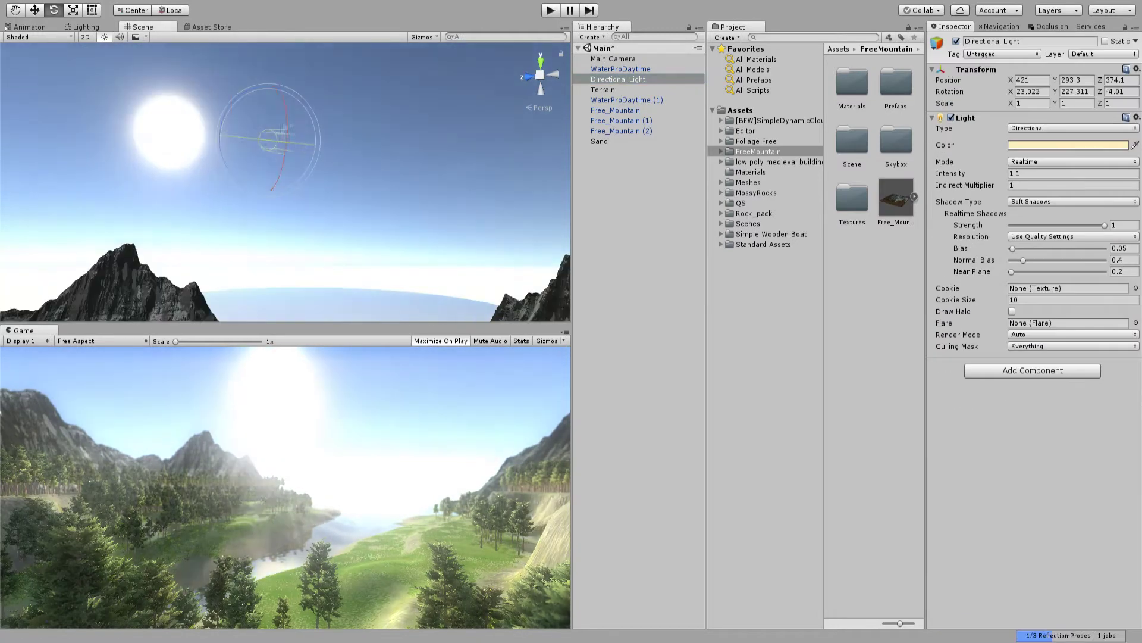
pyautogui.moveTo(280, 149); pyautogui.dragTo(291, 176)
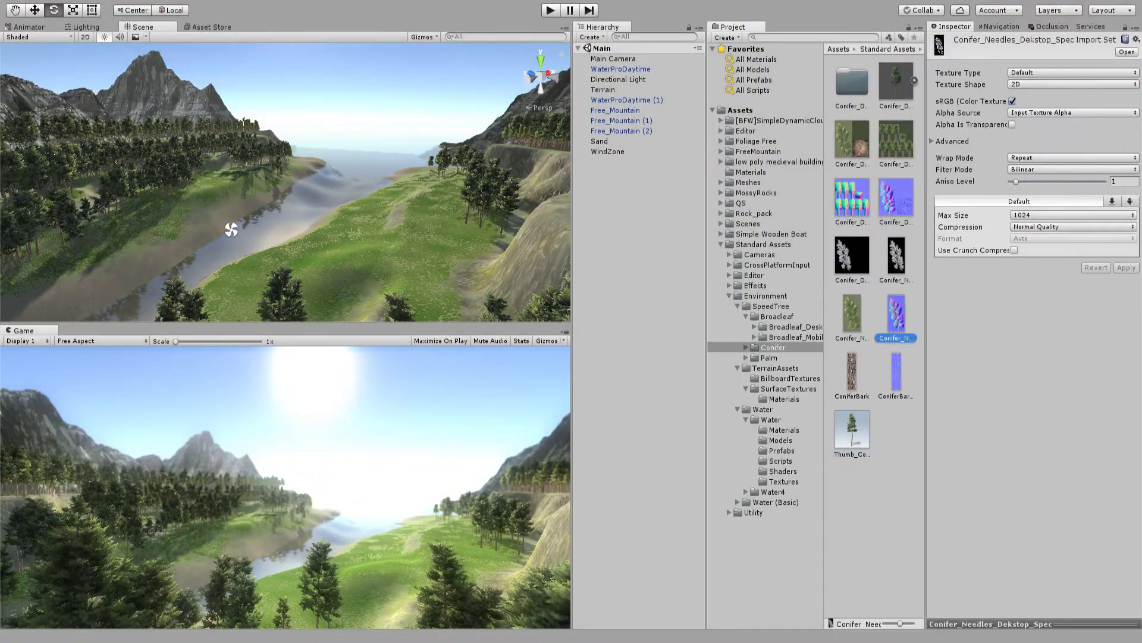
# Step: Place the mine from the low poly medieval buildings folder and frame it
pyautogui.doubleClick(852, 82)
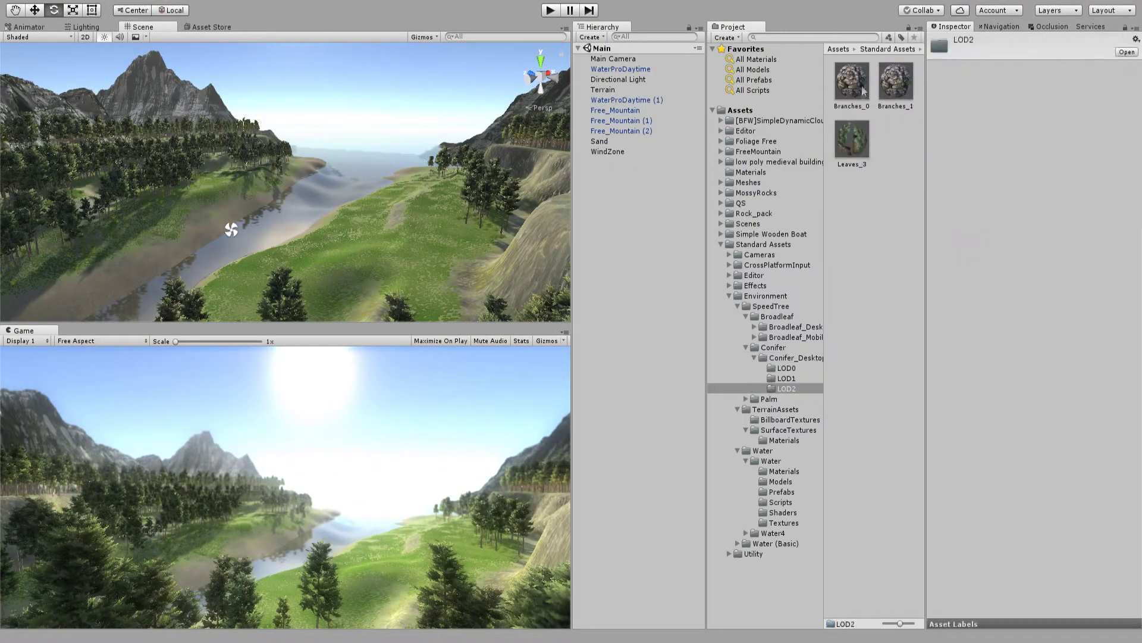
pyautogui.doubleClick(852, 82)
pyautogui.click(896, 82)
pyautogui.click(861, 126)
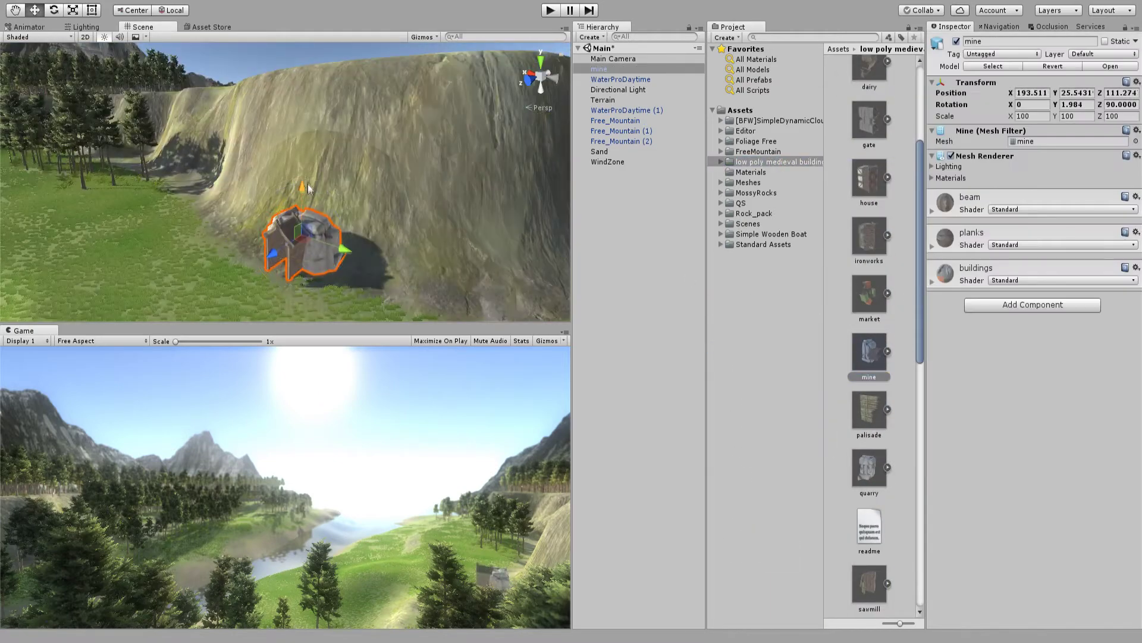
pyautogui.press('f')
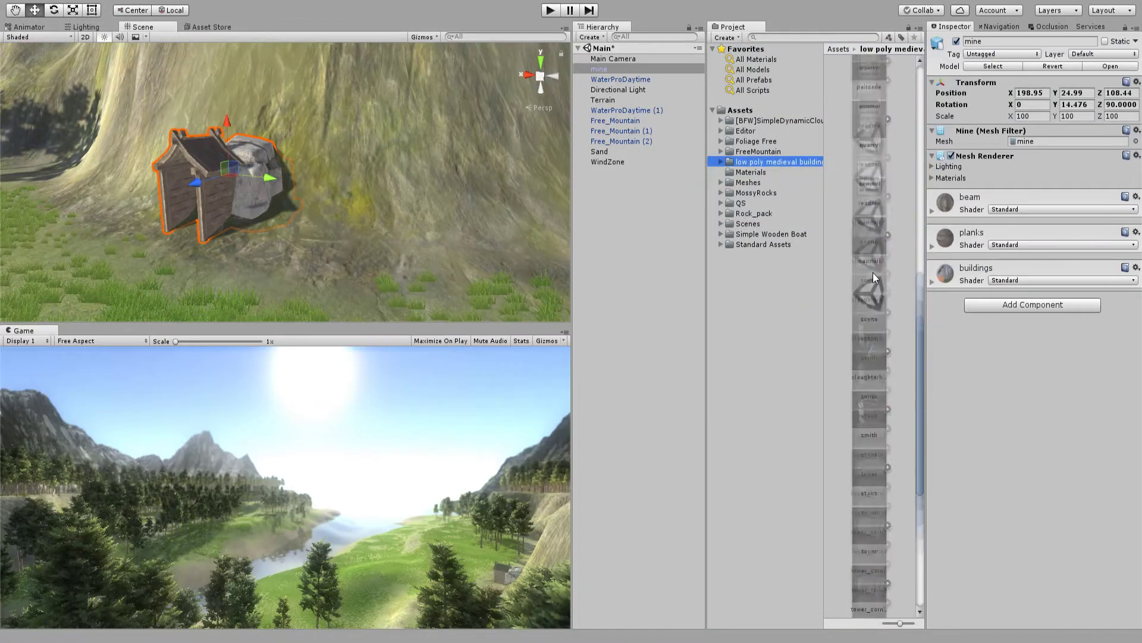
# Step: Add the quarry and two small towers on the slopes, then preview in the maximized Game view
pyautogui.scroll(-3, 873, 272)
pyautogui.moveTo(874, 327)
pyautogui.mouseDown()
pyautogui.moveTo(118, 238)
pyautogui.moveTo(108, 196)
pyautogui.mouseUp()
pyautogui.press('f')
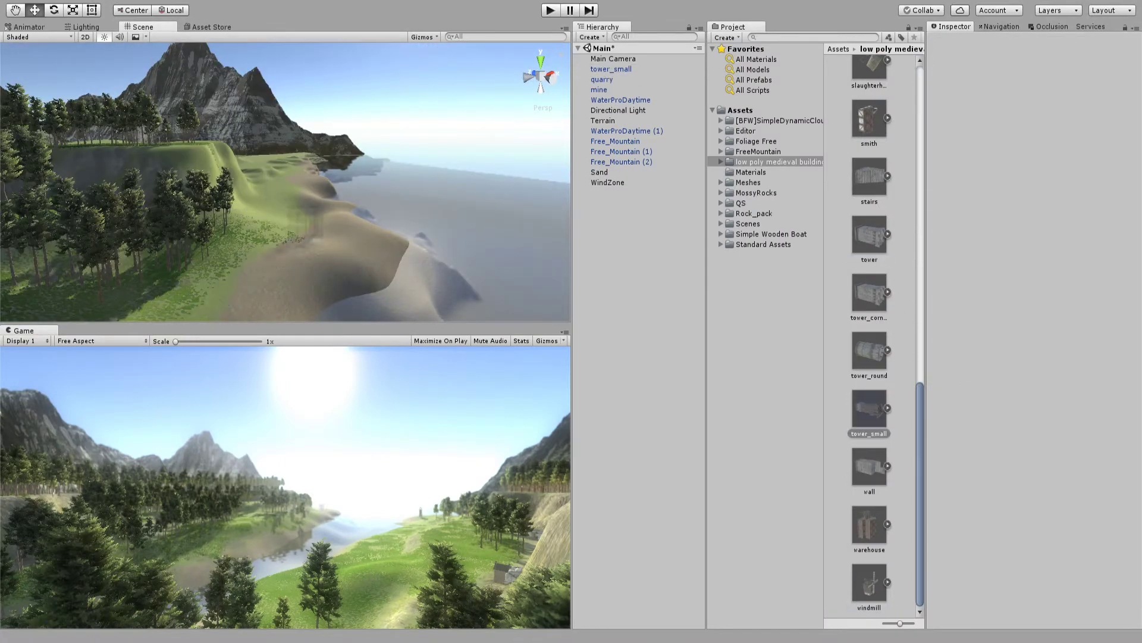
pyautogui.hotkey('shift', 'space')
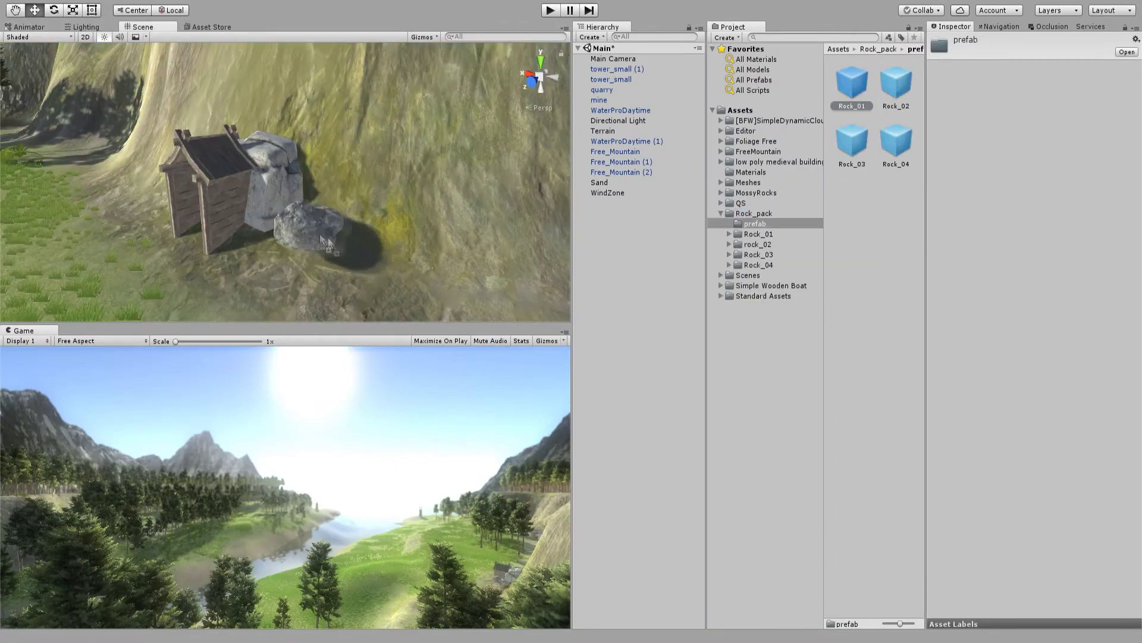
# Step: Scatter three Rock_01 boulders beside the mine and add the Clouds prefab at Scale X 5
pyautogui.moveTo(852, 84); pyautogui.dragTo(327, 238)
pyautogui.press('f')
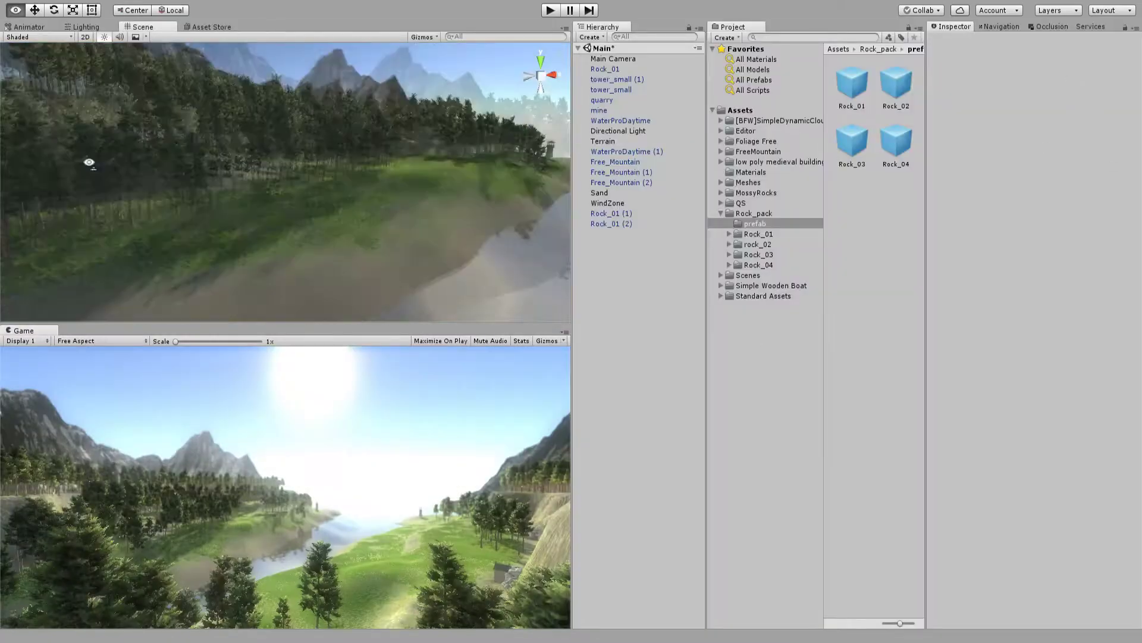
pyautogui.press('f')
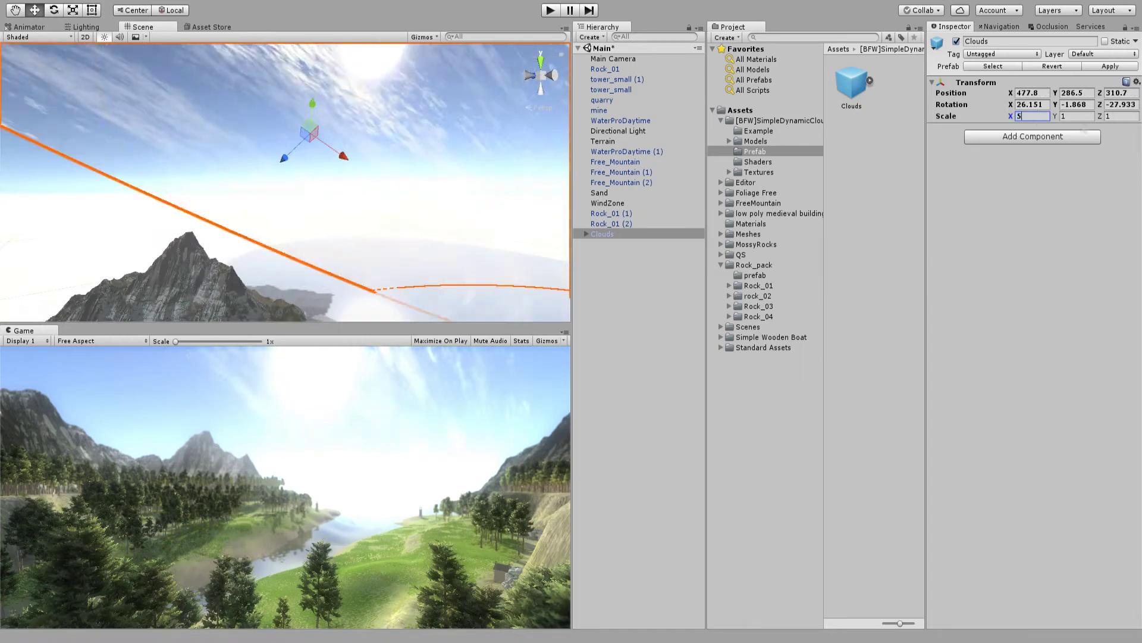
pyautogui.moveTo(286, 178); pyautogui.dragTo(357, 178, button='right')
pyautogui.click(613, 58)
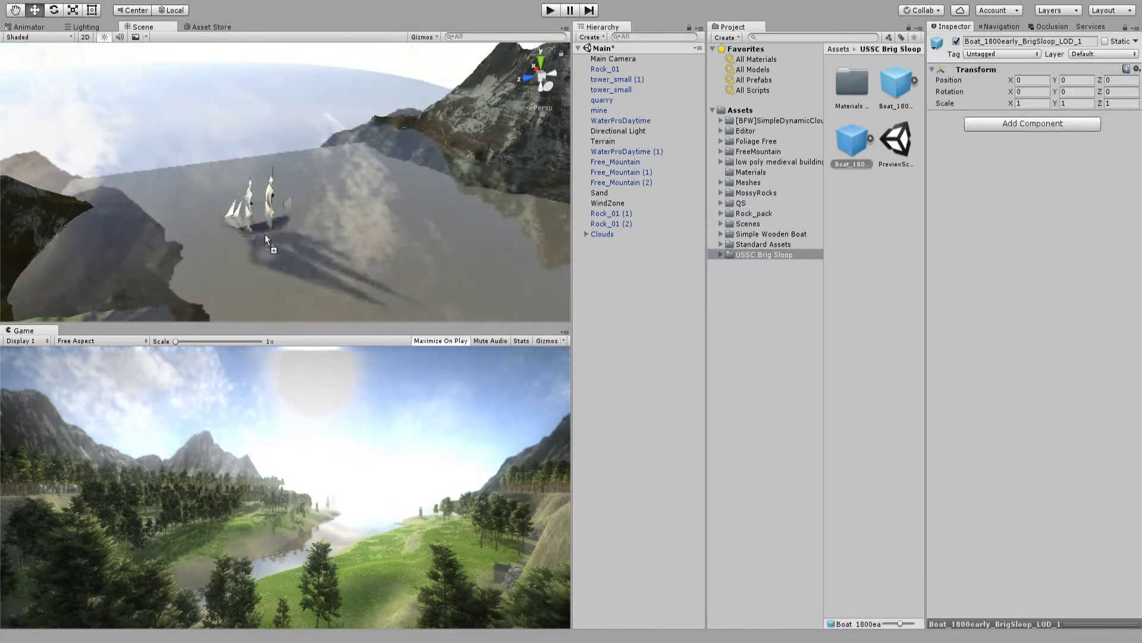
# Step: Frame the two Boat_1800early_BrigSloop ships on the water and preview them in the maximized Game view
pyautogui.press('f')
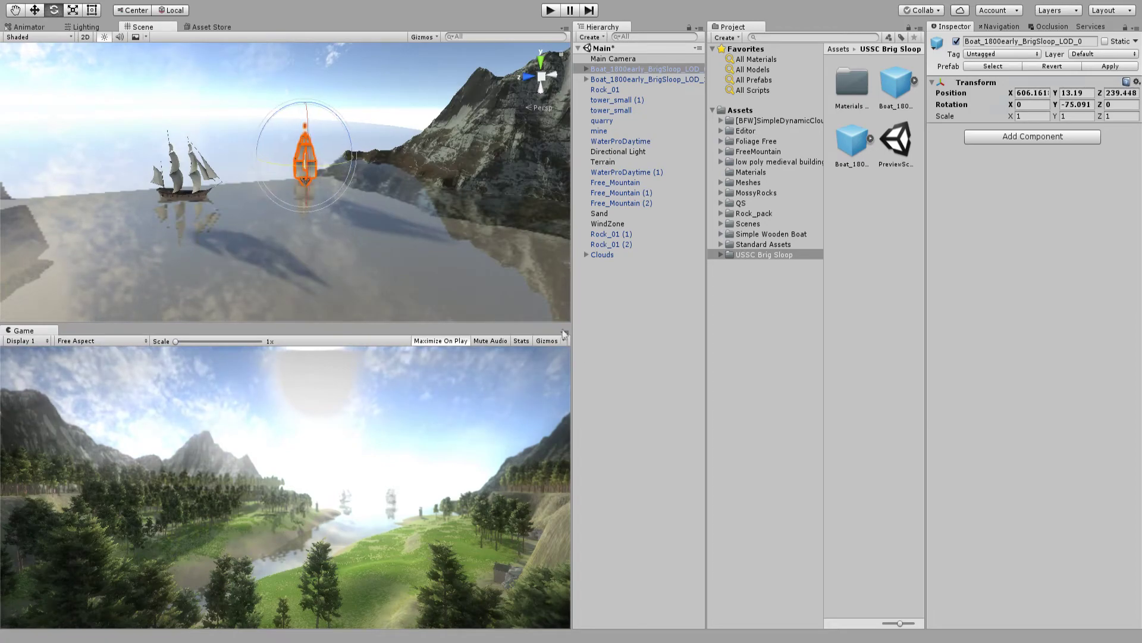
pyautogui.hotkey('shift', 'space')
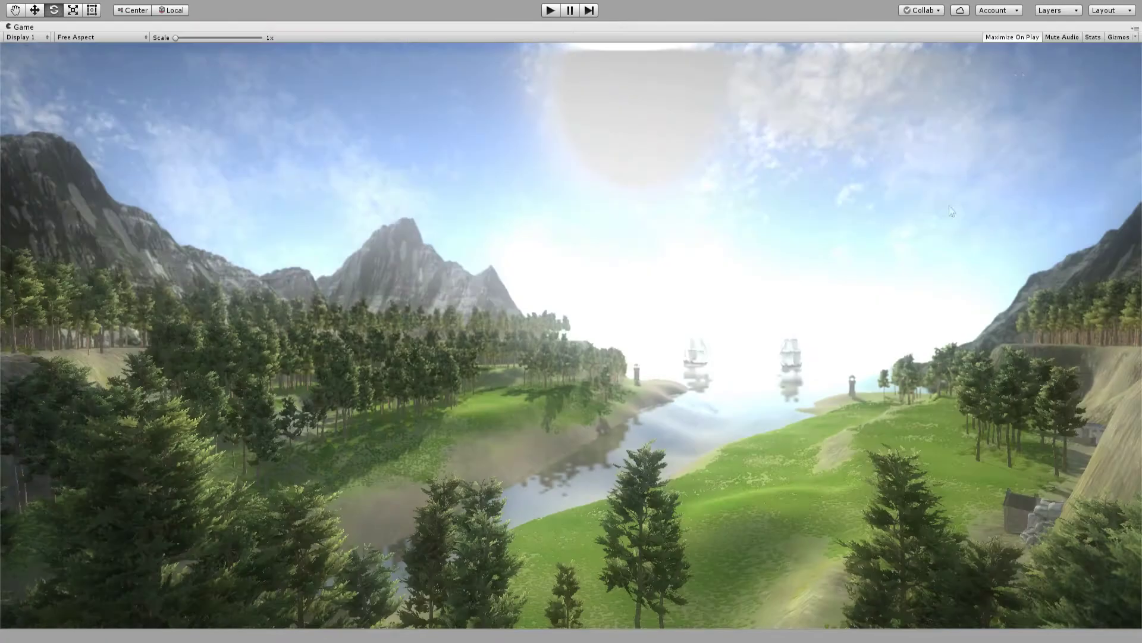